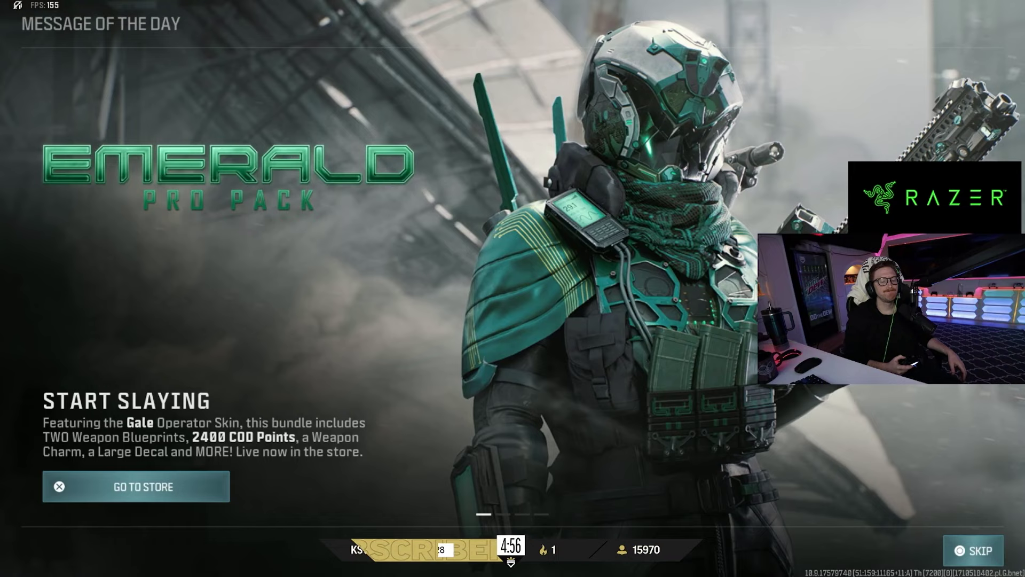
Skip the Message of the Day screen to land on the HQ main menu.
{"action": "key", "text": "Escape"}
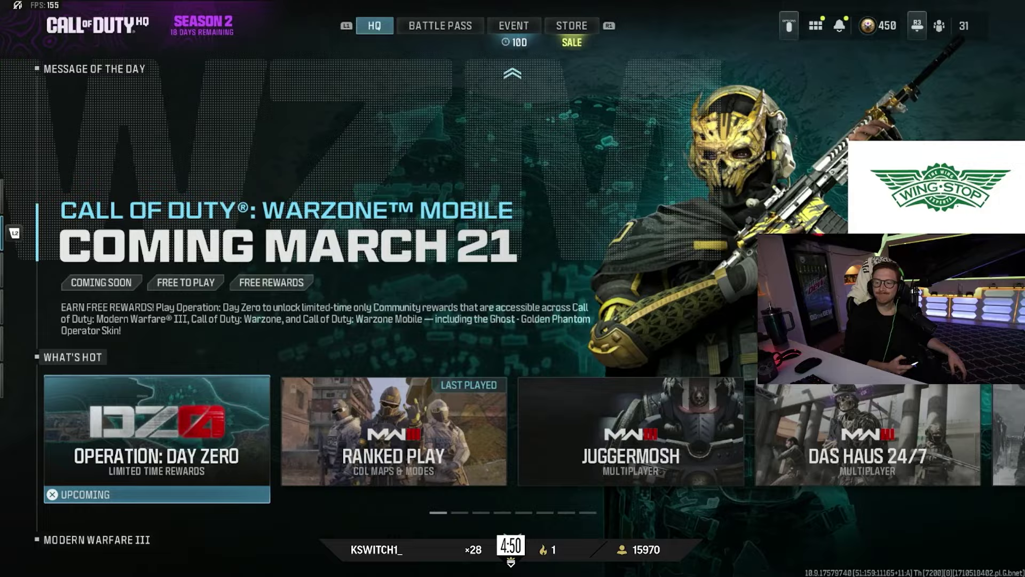
Glance at the Social party screen, then open the Ranked Play tile from HQ.
{"action": "key", "text": "F1"}
{"action": "key", "text": "Escape"}
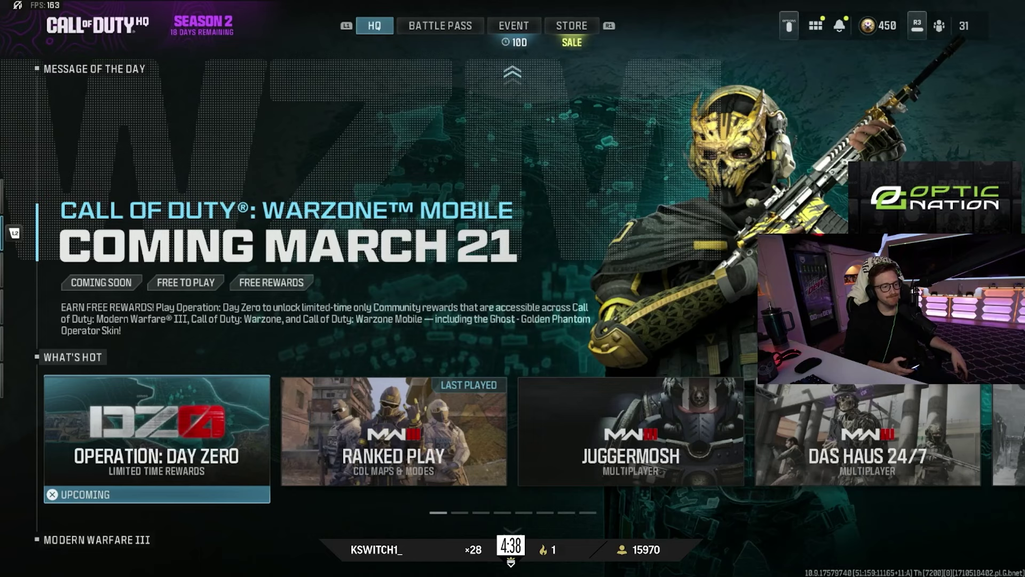
{"action": "key", "text": "Right"}
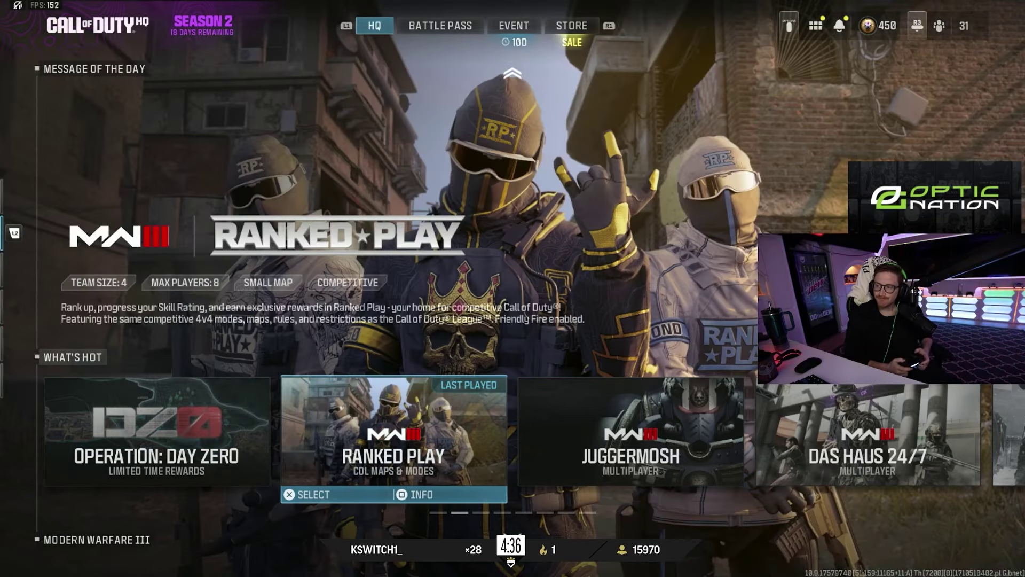
{"action": "key", "text": "Return"}
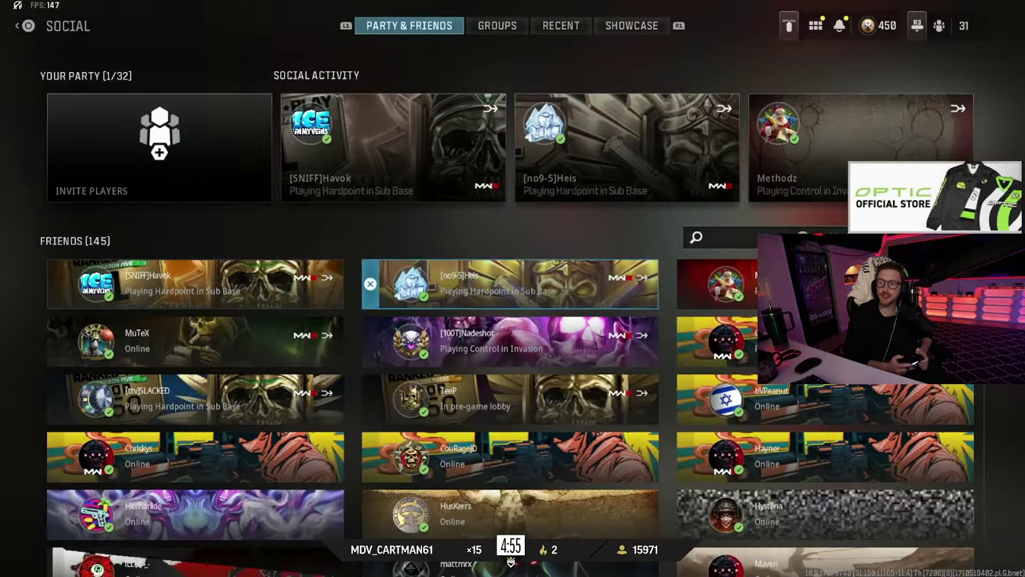
Invite the friend playing Control in Invasion to the party from their profile.
{"action": "key", "text": "Left"}
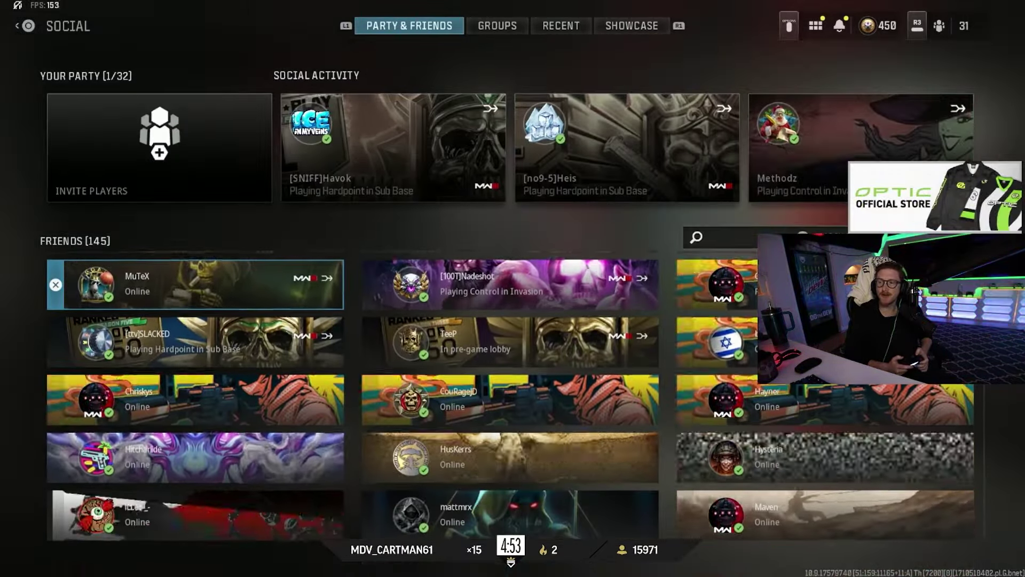
{"action": "key", "text": "Right"}
{"action": "key", "text": "Return"}
{"action": "key", "text": "Right"}
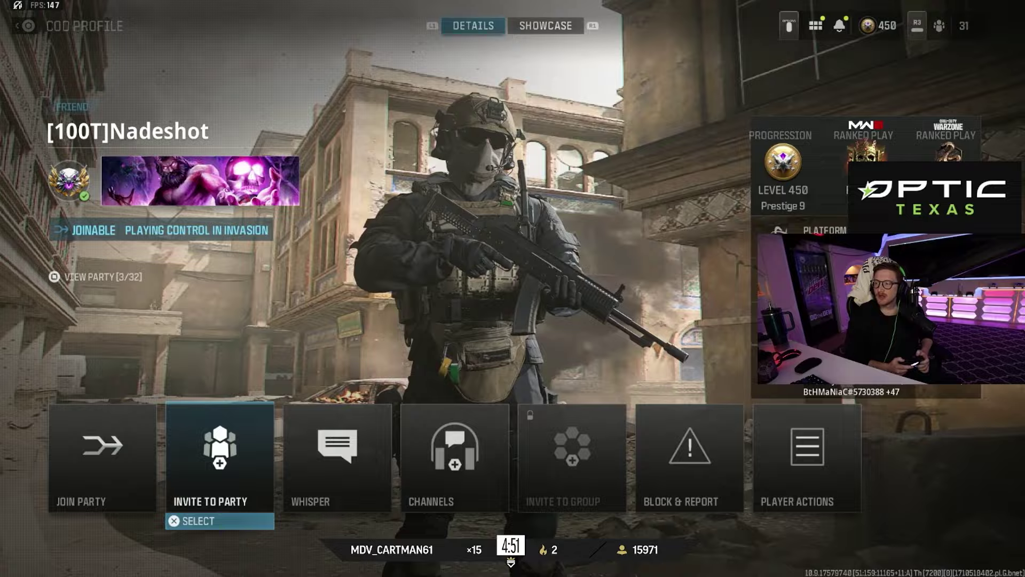
{"action": "key", "text": "Return"}
Return to the friends list, browse it, and close the Social screen.
{"action": "key", "text": "Down"}
{"action": "key", "text": "Return"}
{"action": "key", "text": "Return"}
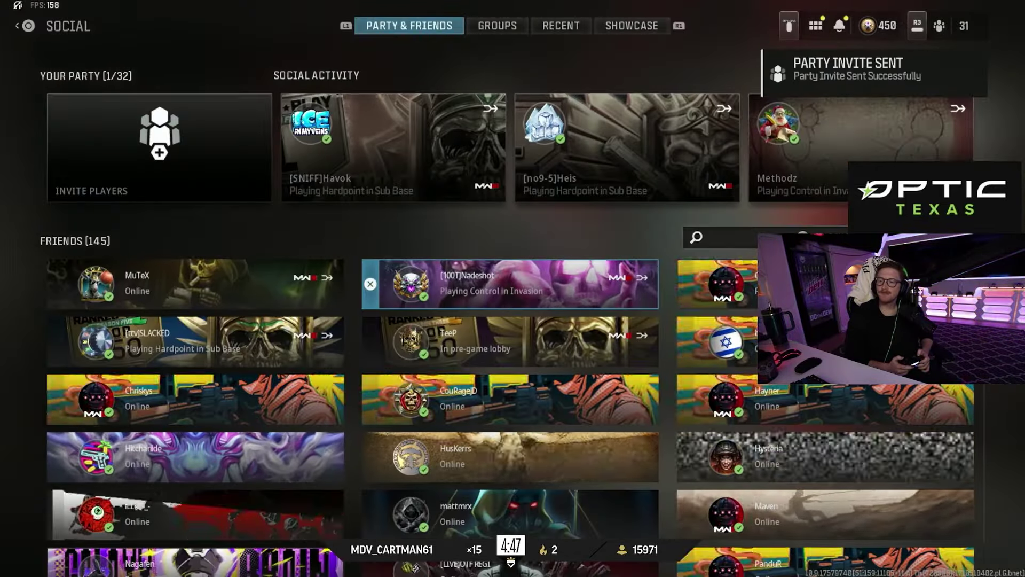
{"action": "key", "text": "Down"}
{"action": "key", "text": "Left"}
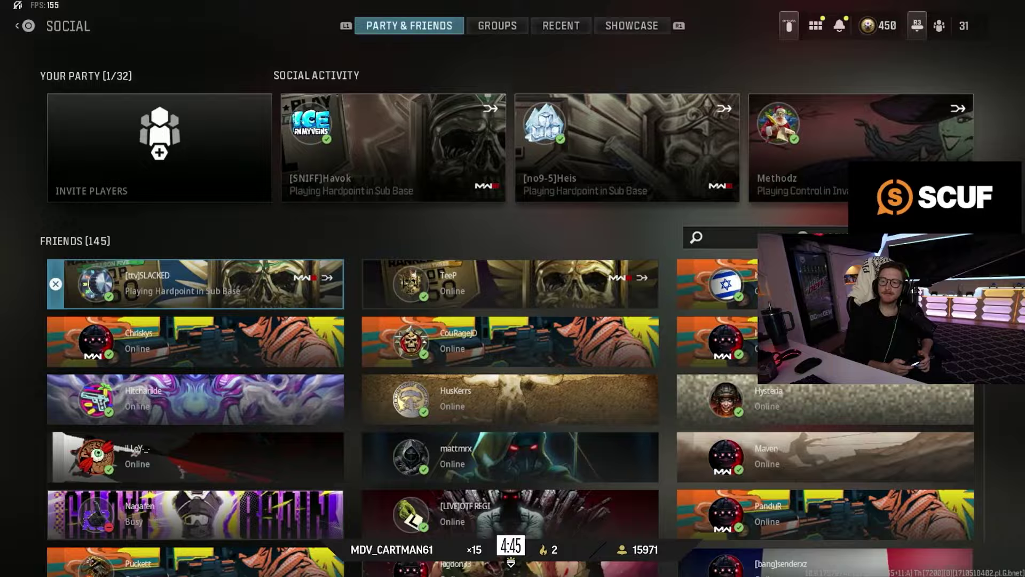
{"action": "key", "text": "Escape"}
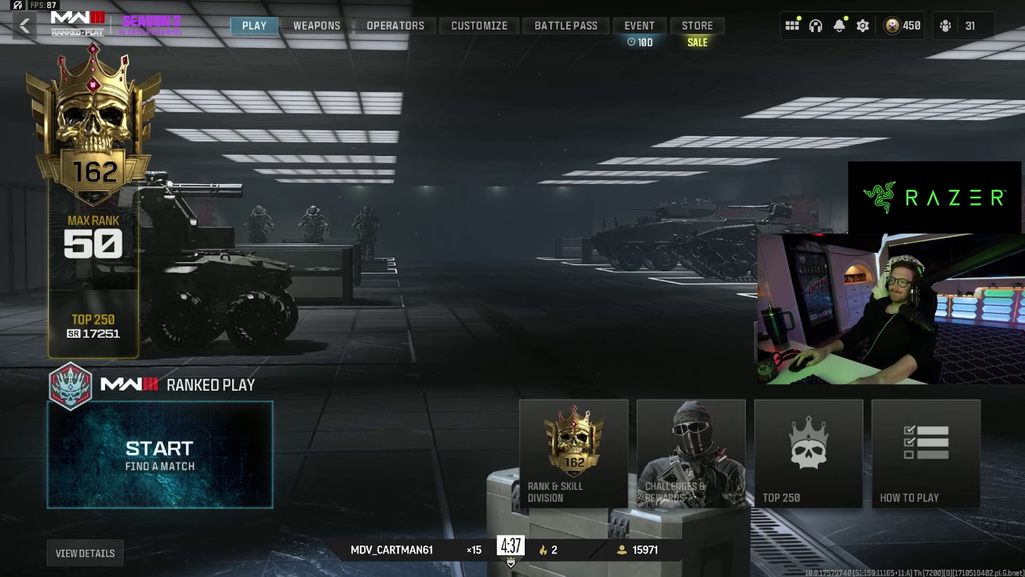
Leave the game for the Windows desktop with Alt+Tab.
{"action": "key", "text": "alt+Tab"}
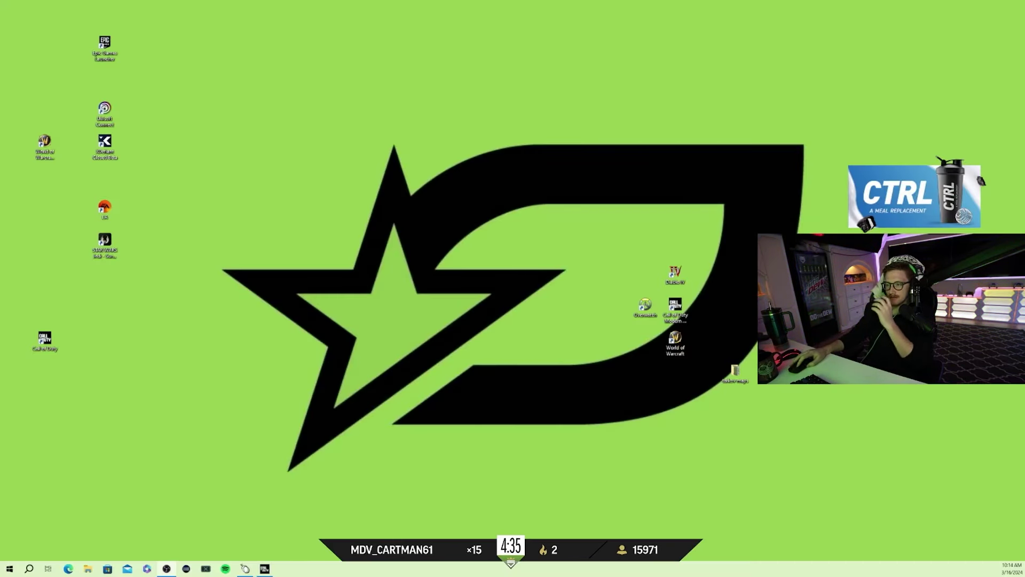